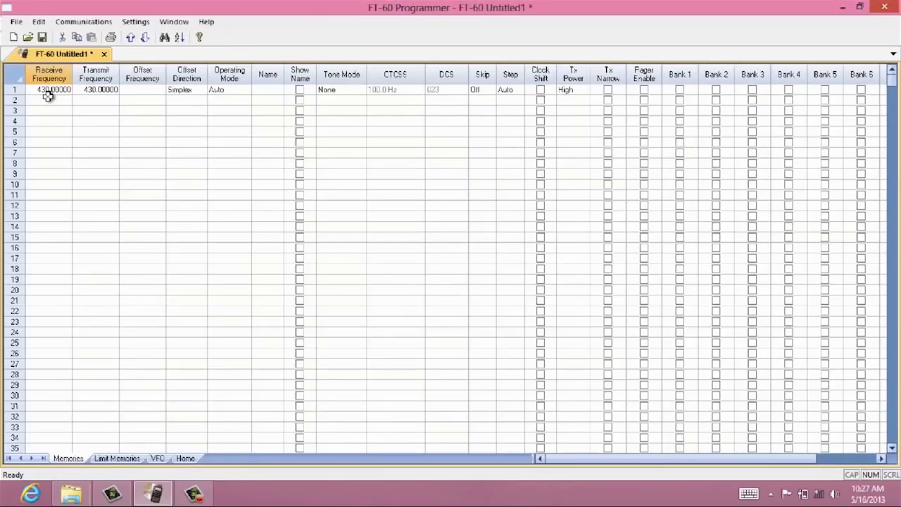
Fill memory channel 2 with the receive frequency 147.24000 and the name LOCAL.
{"action": "left_click", "coordinate": [136, 23]}
{"action": "left_click", "coordinate": [135, 39]}
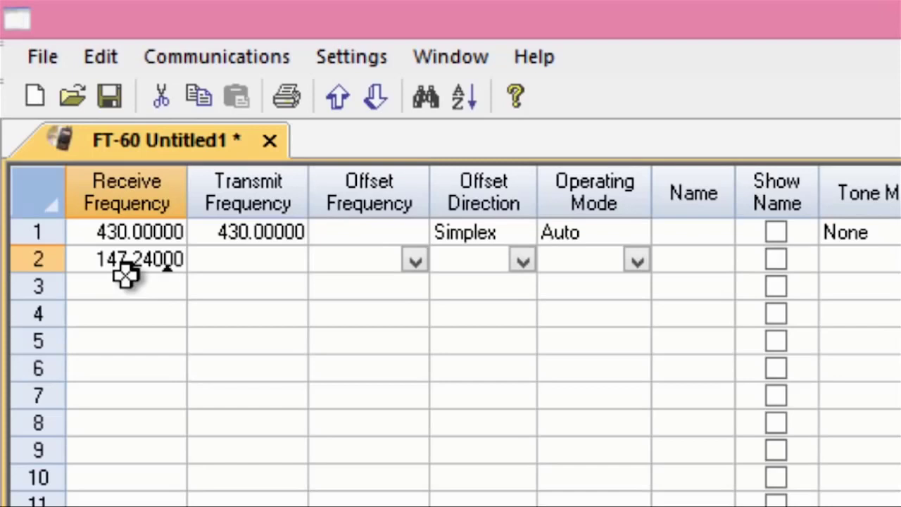
{"action": "key", "text": "Tab"}
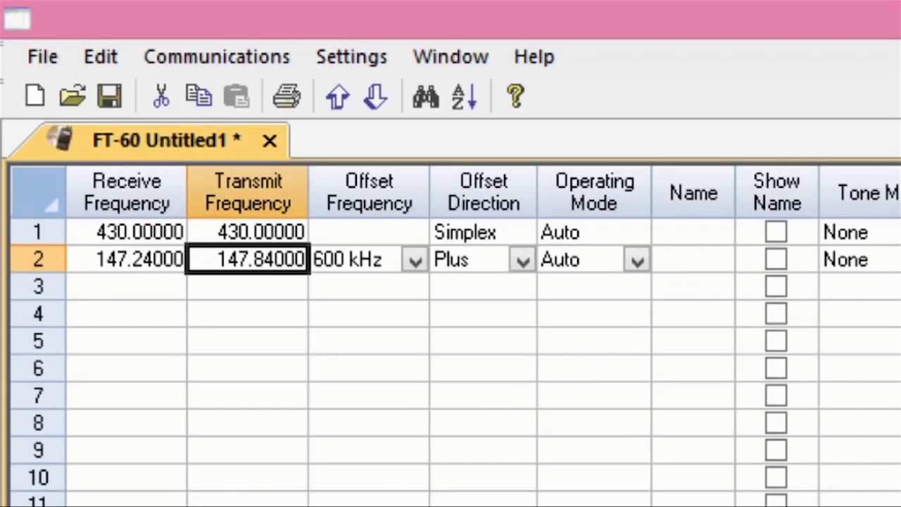
{"action": "left_click", "coordinate": [693, 259]}
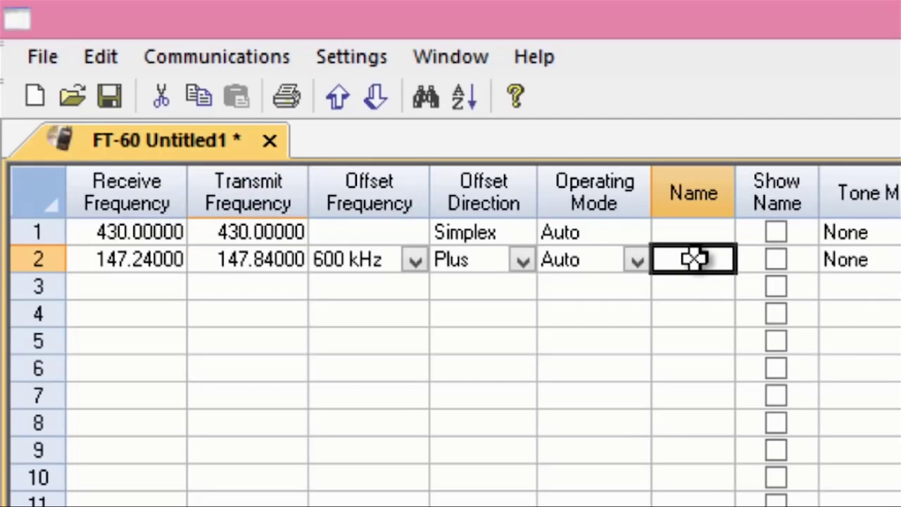
{"action": "type", "text": "LOCAL"}
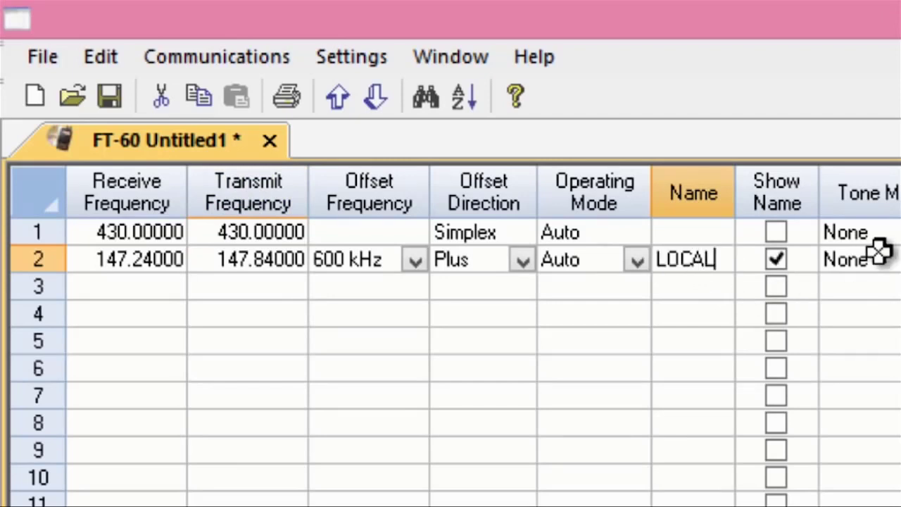
Set channel 2's tone mode to Tone and its CTCSS tone to 127.3 Hz.
{"action": "left_click", "coordinate": [553, 272]}
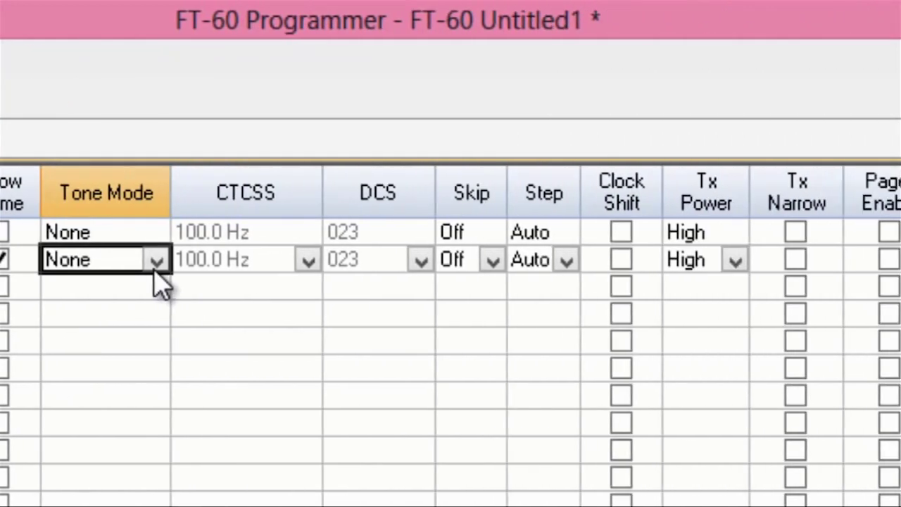
{"action": "left_click", "coordinate": [130, 262]}
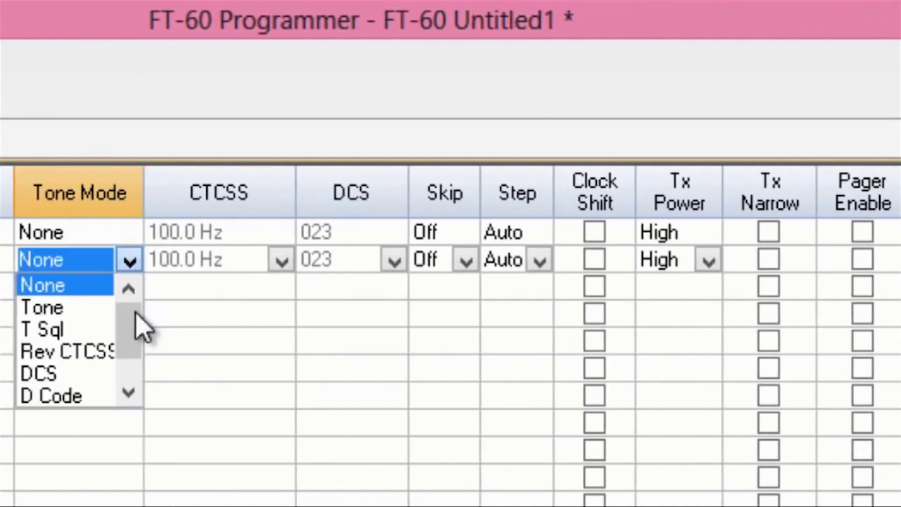
{"action": "left_click", "coordinate": [57, 312]}
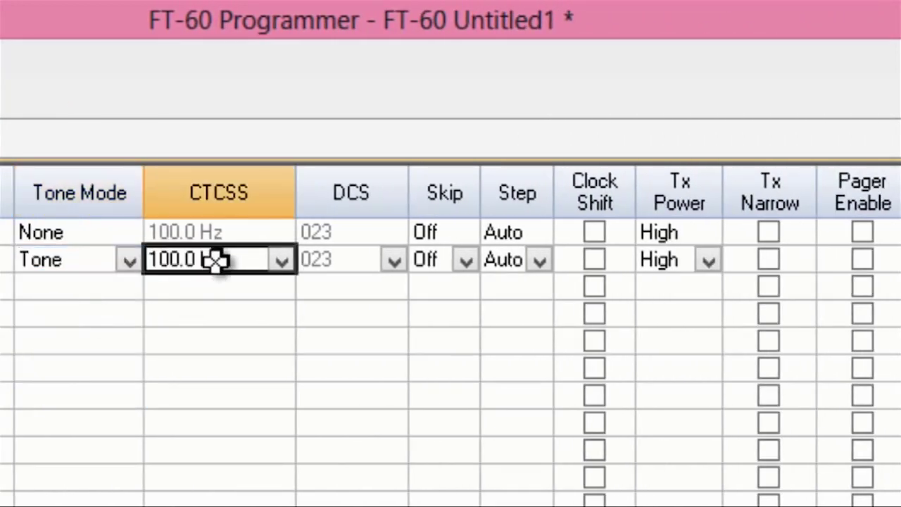
{"action": "left_click", "coordinate": [282, 261]}
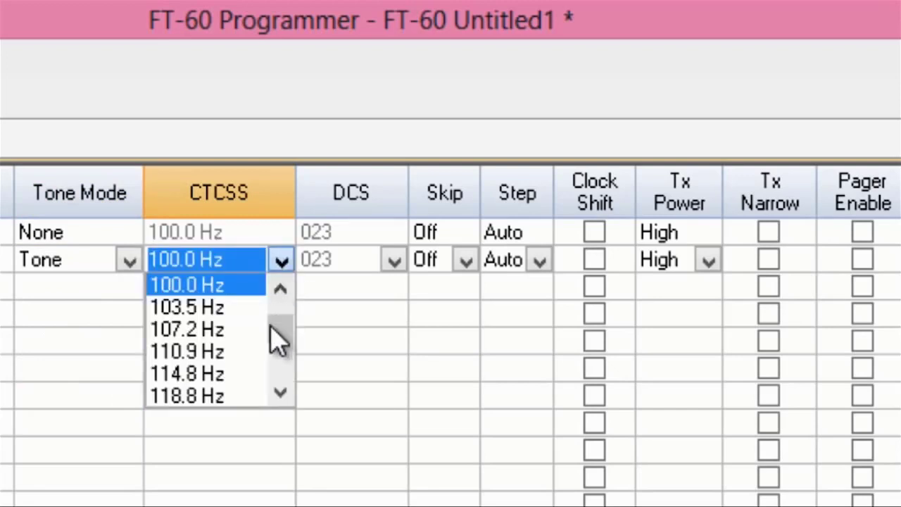
{"action": "left_click", "coordinate": [280, 391]}
{"action": "left_click", "coordinate": [281, 391]}
{"action": "left_click", "coordinate": [280, 392]}
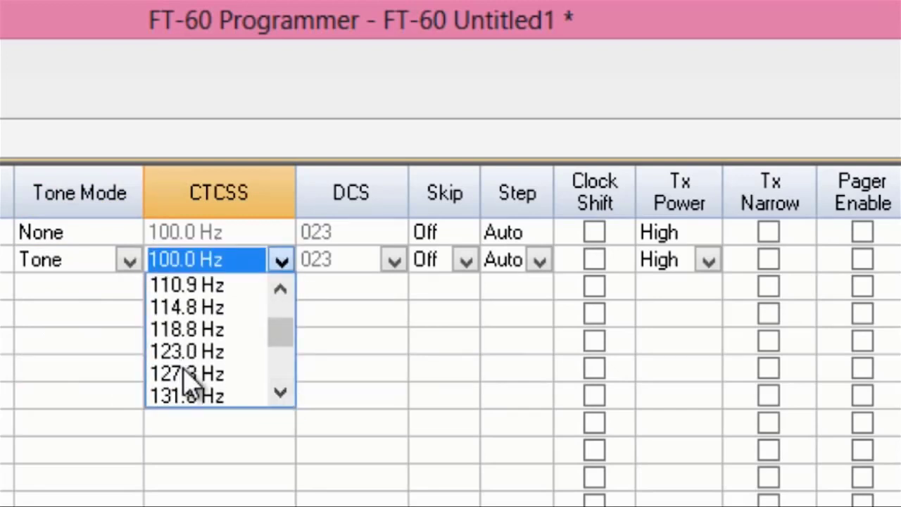
{"action": "left_click", "coordinate": [185, 373]}
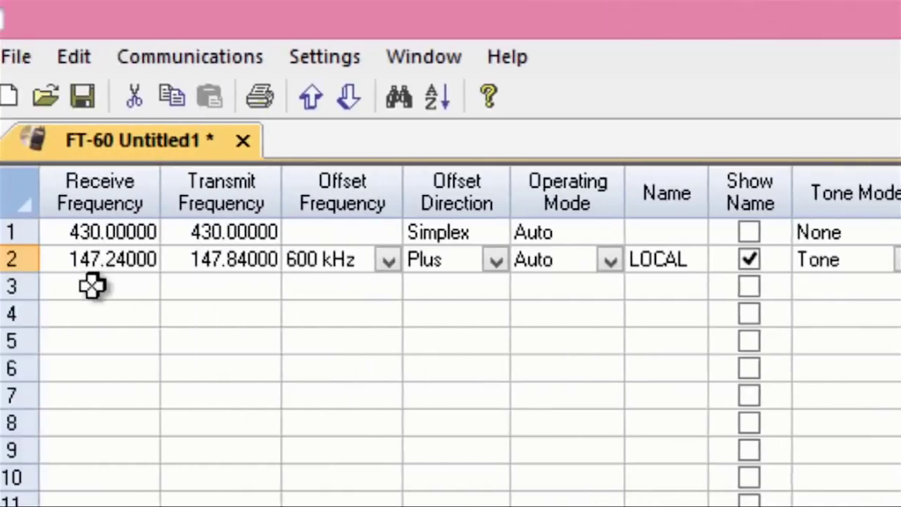
Fill memory channel 3 with the receive frequency 445.25000 and the name LOCAL2.
{"action": "left_click", "coordinate": [92, 285]}
{"action": "type", "text": "440"}
{"action": "key", "text": "Return"}
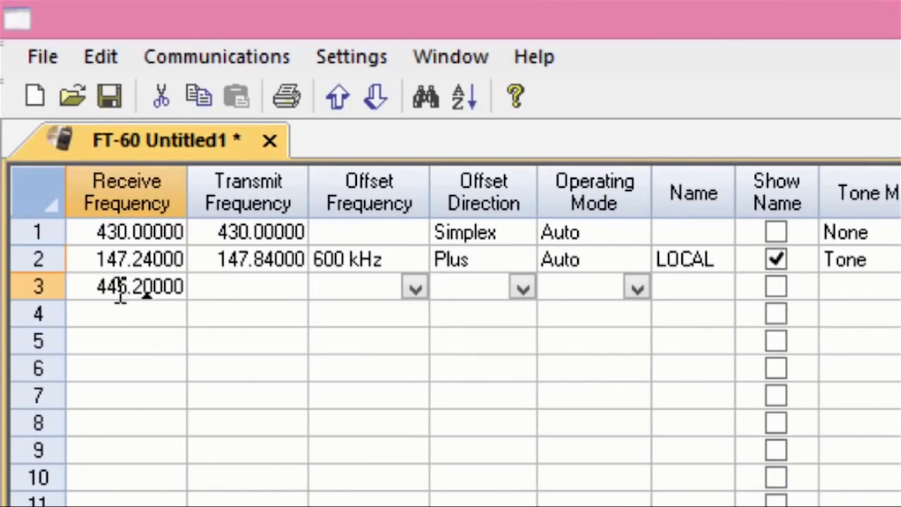
{"action": "key", "text": "Tab"}
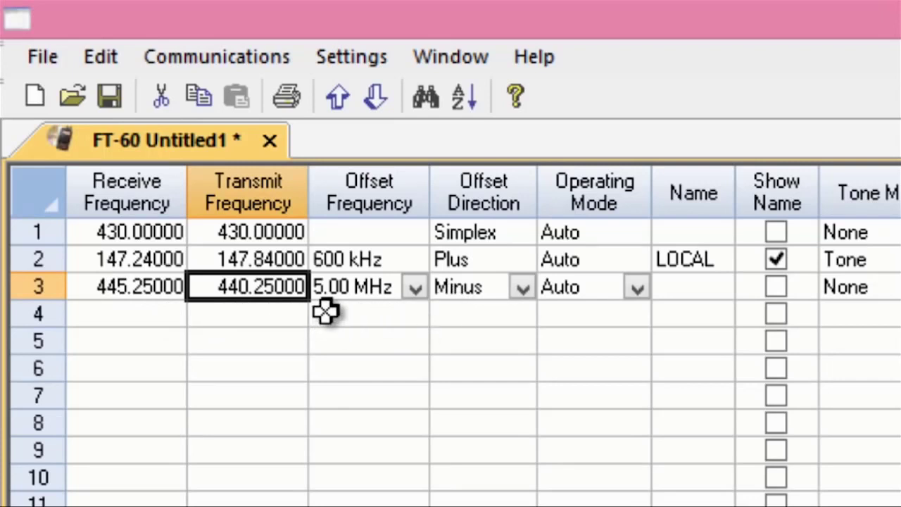
{"action": "left_click", "coordinate": [684, 288]}
{"action": "type", "text": "LOCAL2"}
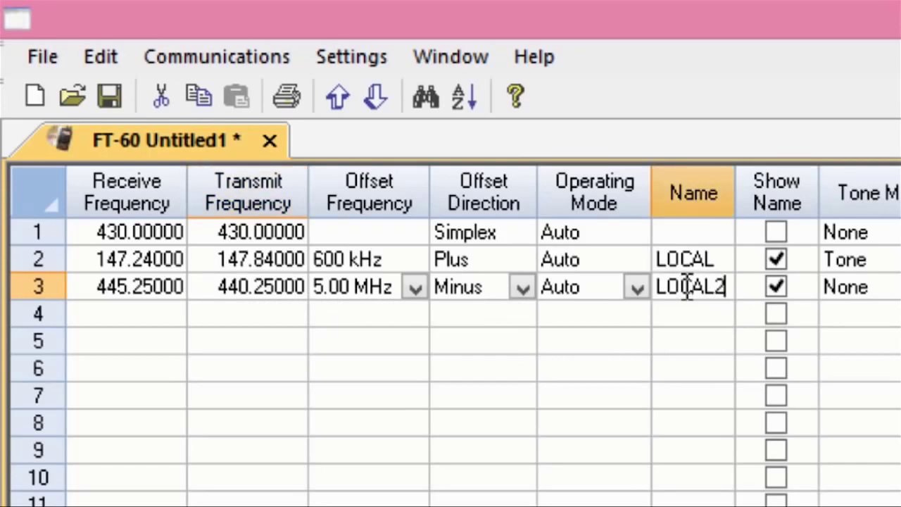
{"action": "key", "text": "Tab"}
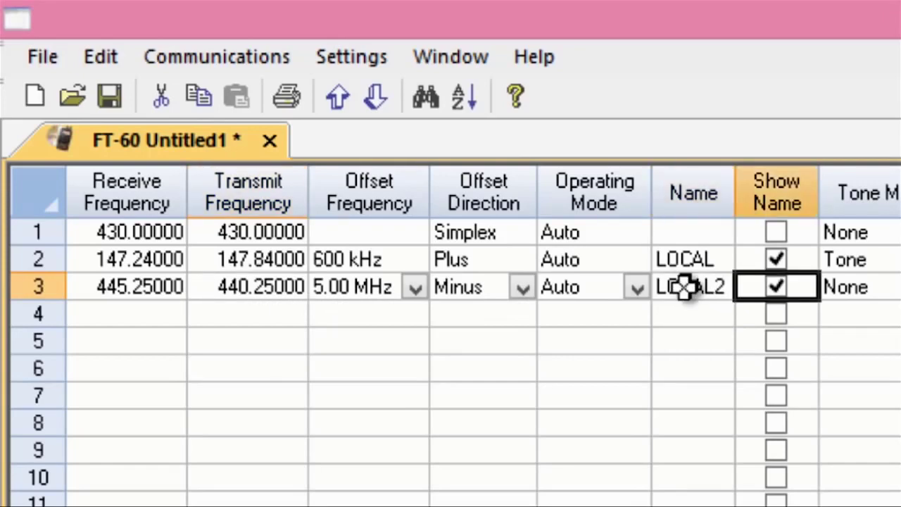
Set channel 3's tone mode to T Sql and its CTCSS tone to 118.8 Hz.
{"action": "left_click", "coordinate": [135, 288]}
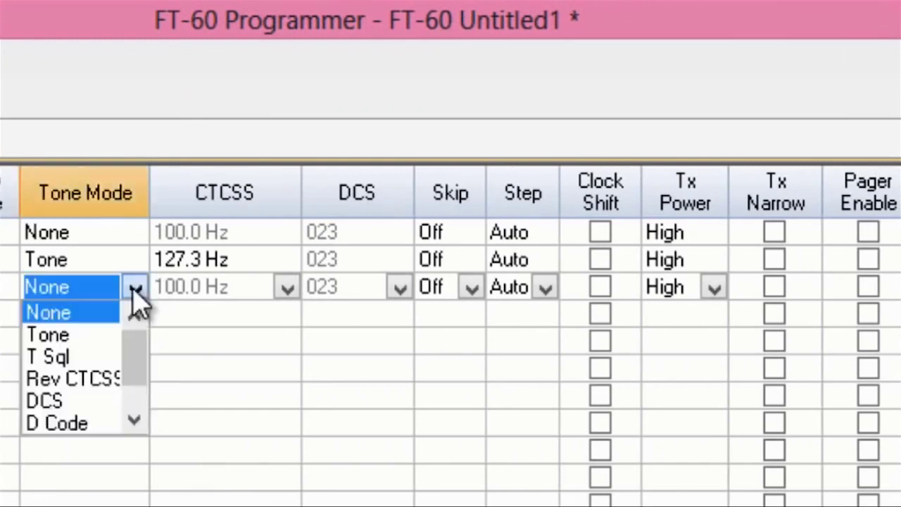
{"action": "left_click", "coordinate": [53, 355]}
{"action": "left_click", "coordinate": [287, 289]}
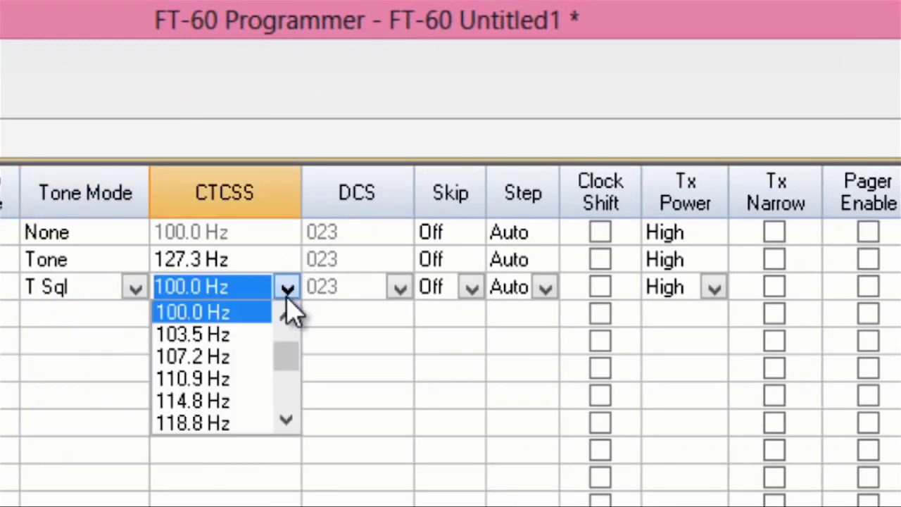
{"action": "left_click", "coordinate": [215, 423]}
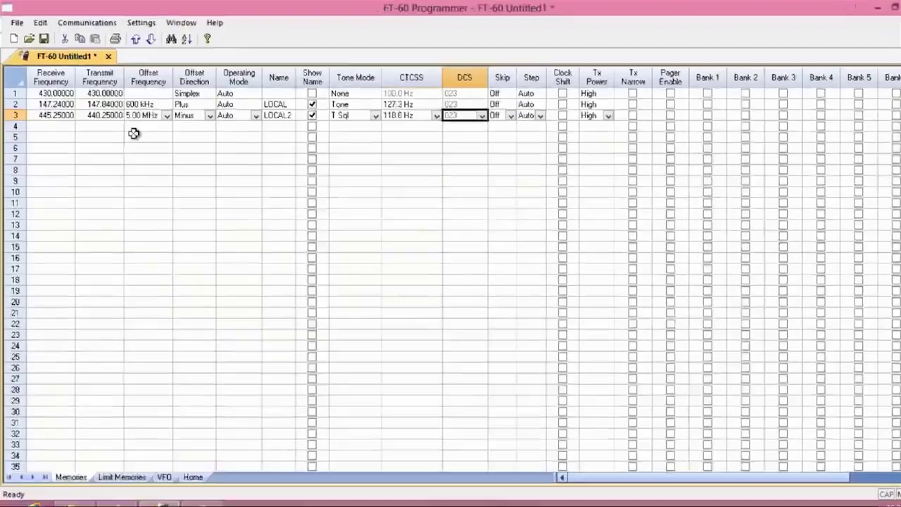
Set Bell to 3 Times and Lamp Mode to 5 Second in the radio menu settings, and save the settings file.
{"action": "left_click", "coordinate": [144, 24]}
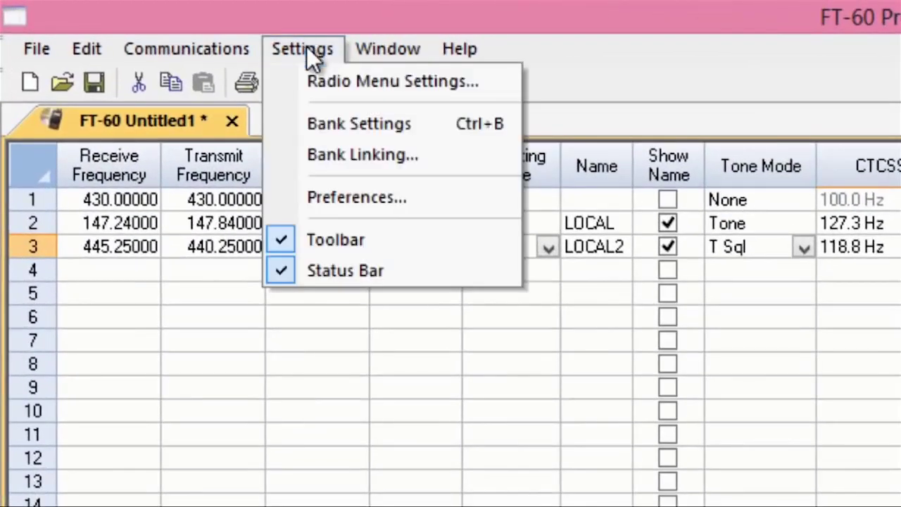
{"action": "left_click", "coordinate": [318, 90]}
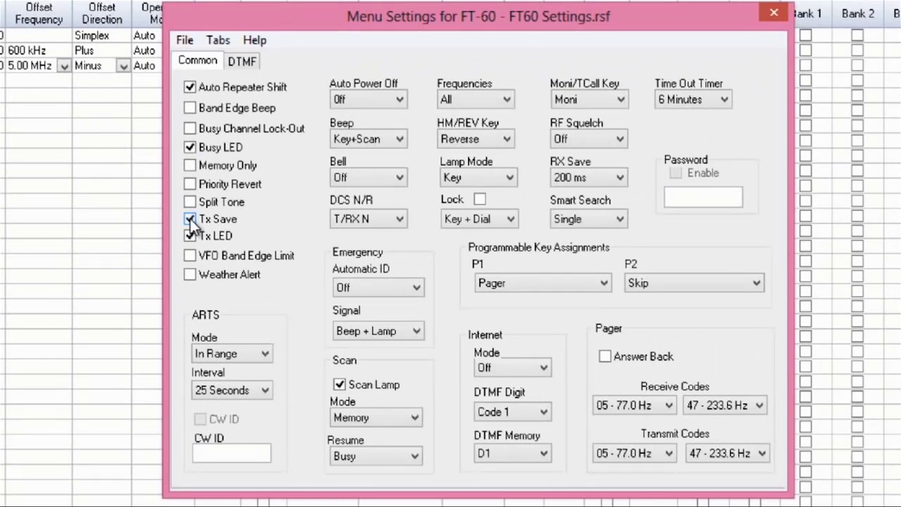
{"action": "left_click", "coordinate": [403, 178]}
{"action": "left_click", "coordinate": [381, 219]}
{"action": "left_click", "coordinate": [508, 178]}
{"action": "left_click", "coordinate": [503, 206]}
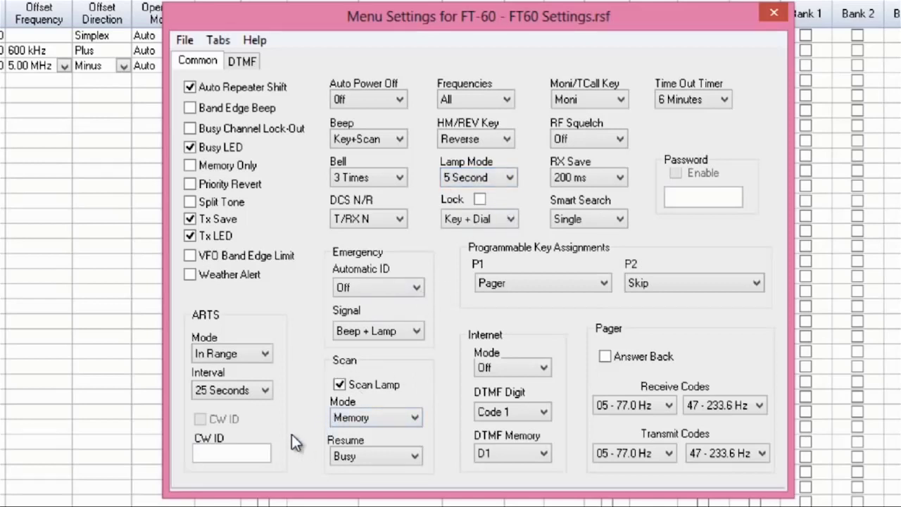
{"action": "left_click", "coordinate": [184, 40]}
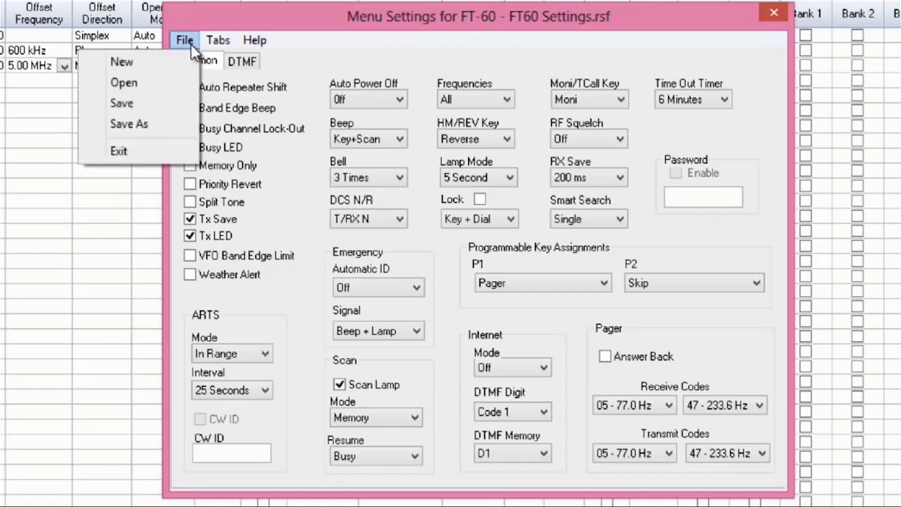
{"action": "left_click", "coordinate": [166, 109]}
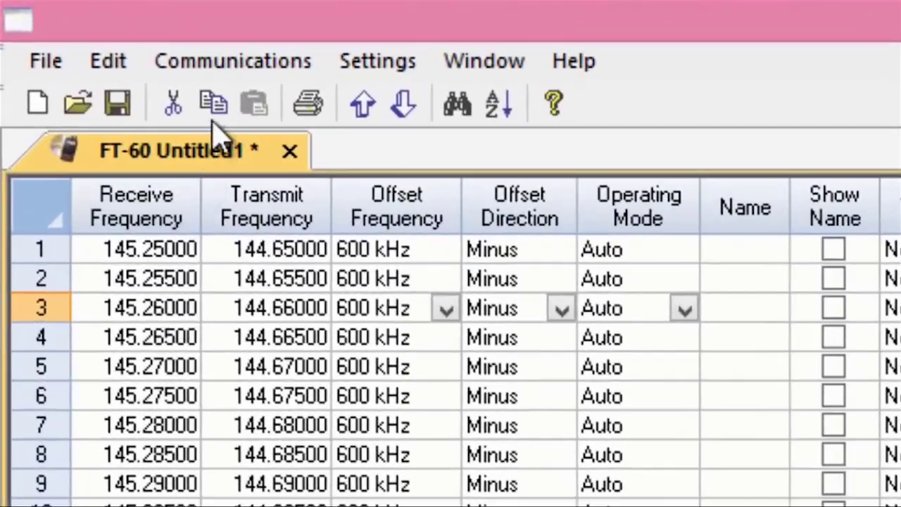
Start sending the programmed memory data to the FT-60 radio.
{"action": "left_click", "coordinate": [270, 63]}
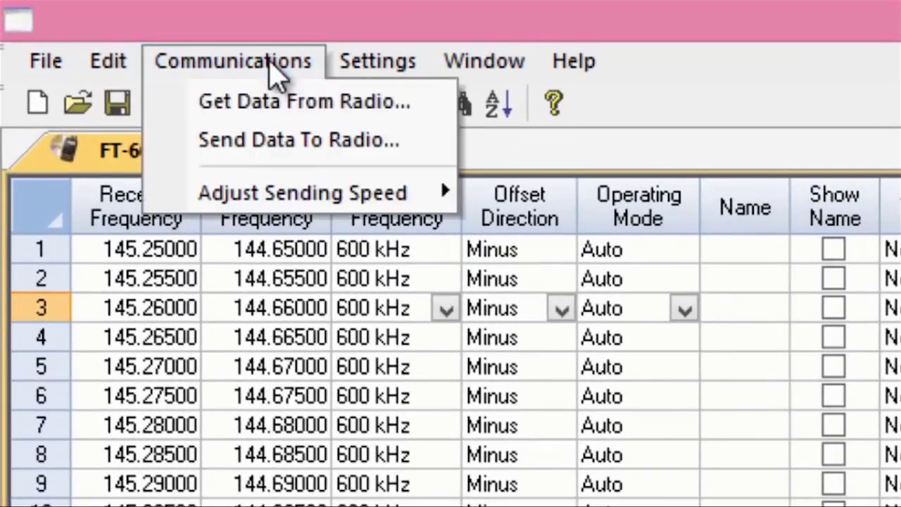
{"action": "left_click", "coordinate": [266, 140]}
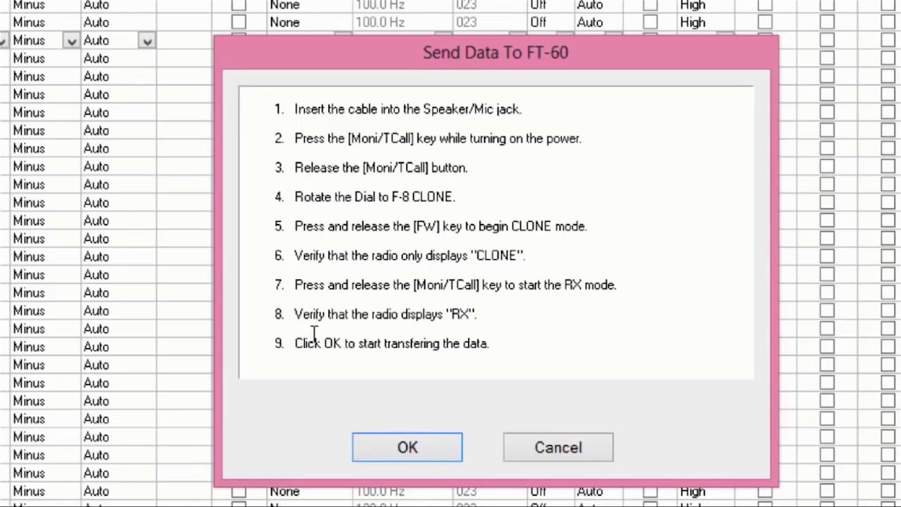
{"action": "left_click", "coordinate": [413, 450]}
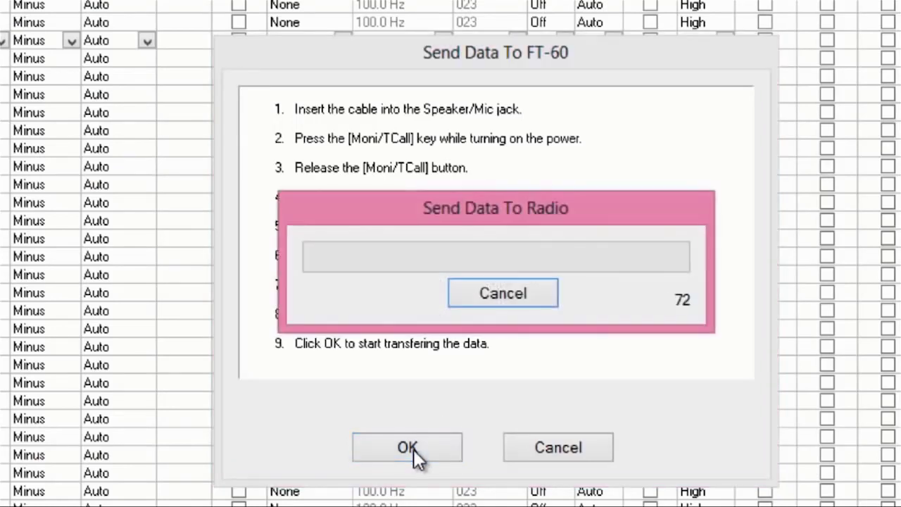